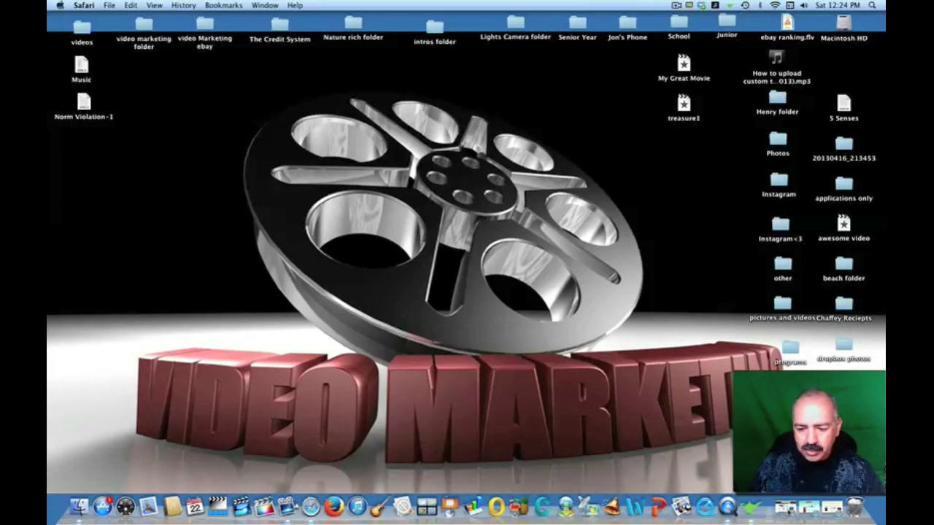
Restore Safari, view the Xp3 diesel bottle photo's page, then return to Photobucket Home
left_click(786, 507)
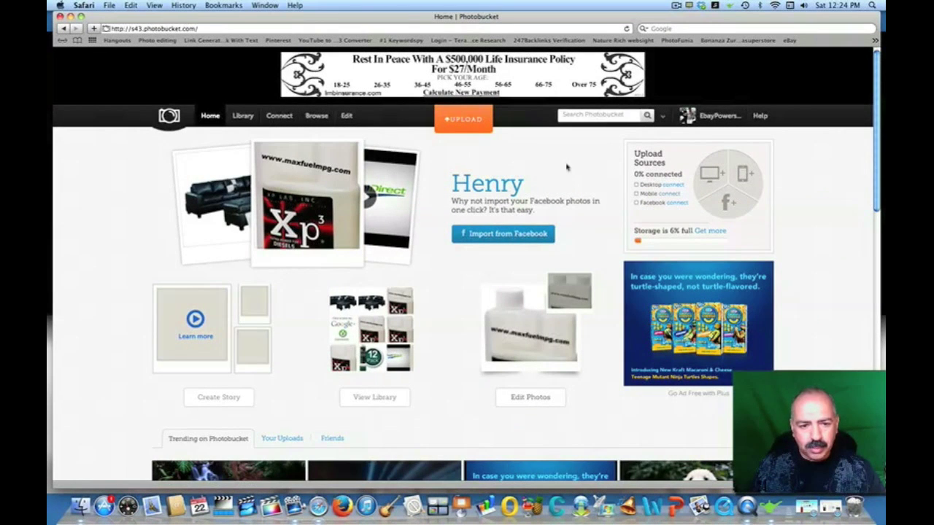
left_click(70, 16)
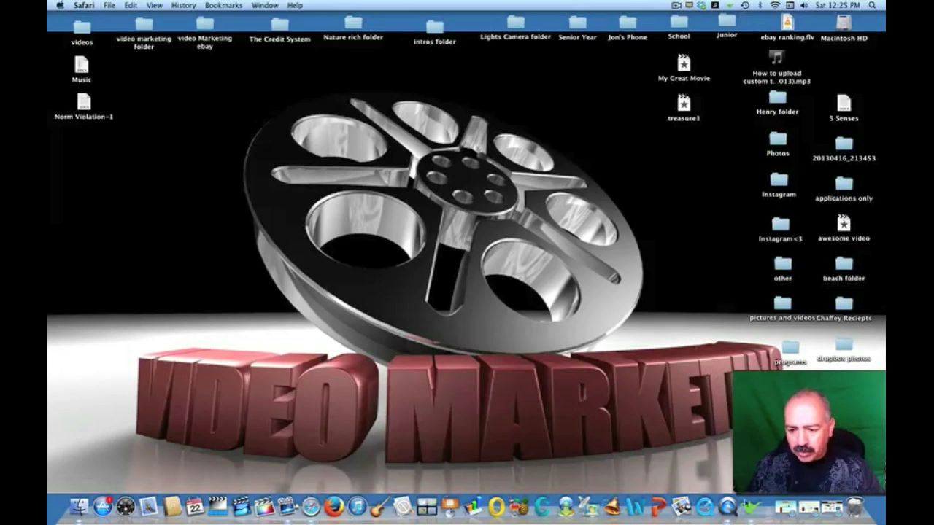
left_click(827, 510)
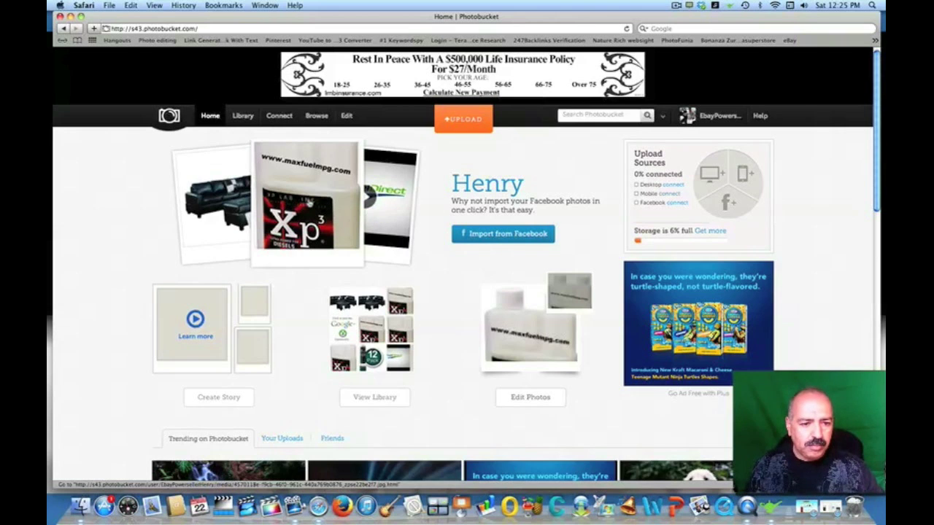
left_click(309, 205)
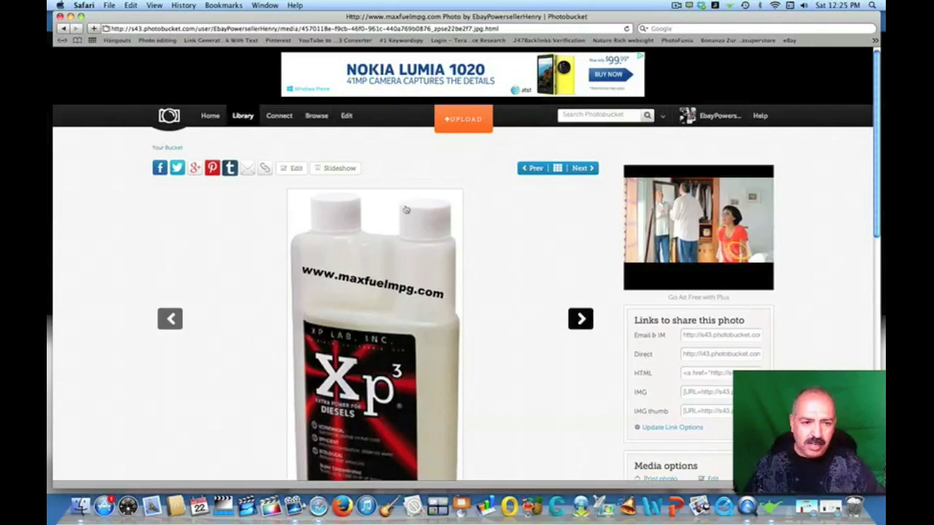
left_click(209, 117)
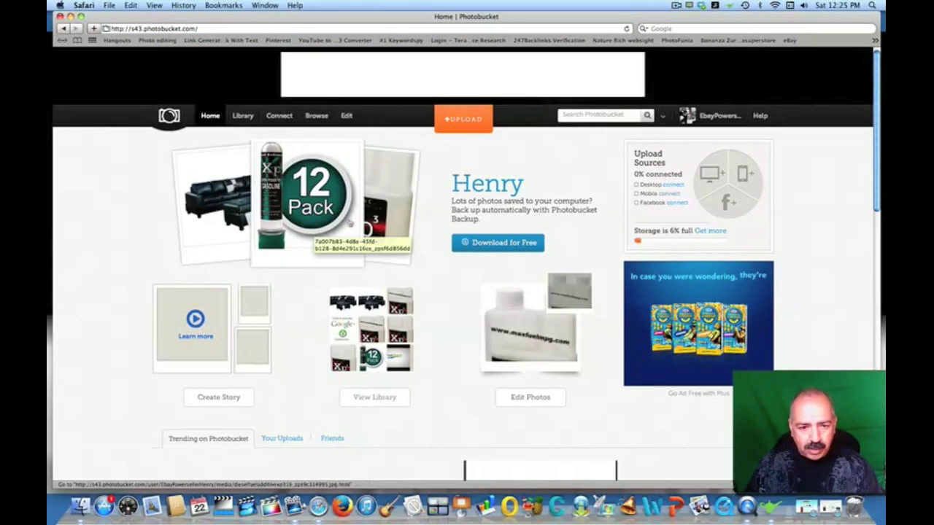
View the 12 Pack photo, then browse the Your Bucket library grid of 23 images and 3 videos
left_click(319, 218)
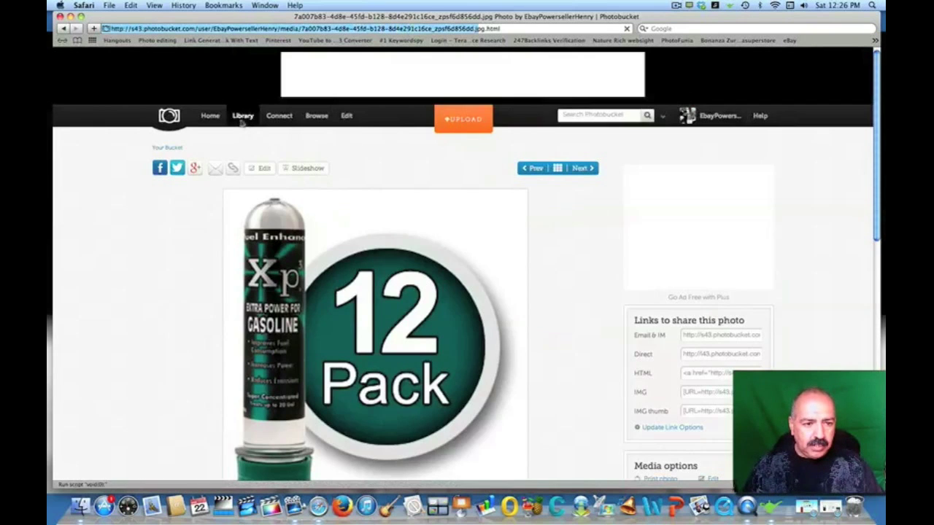
left_click(242, 116)
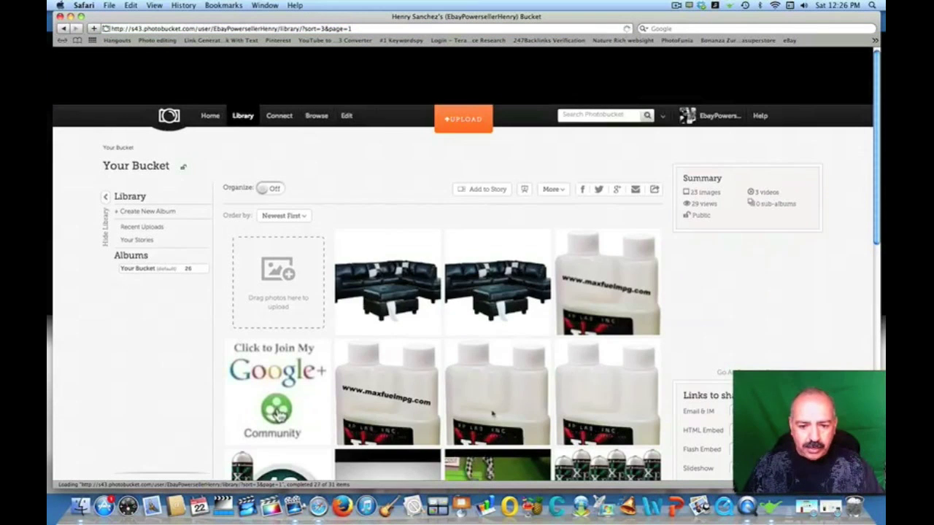
left_click_drag(879, 128, 871, 206)
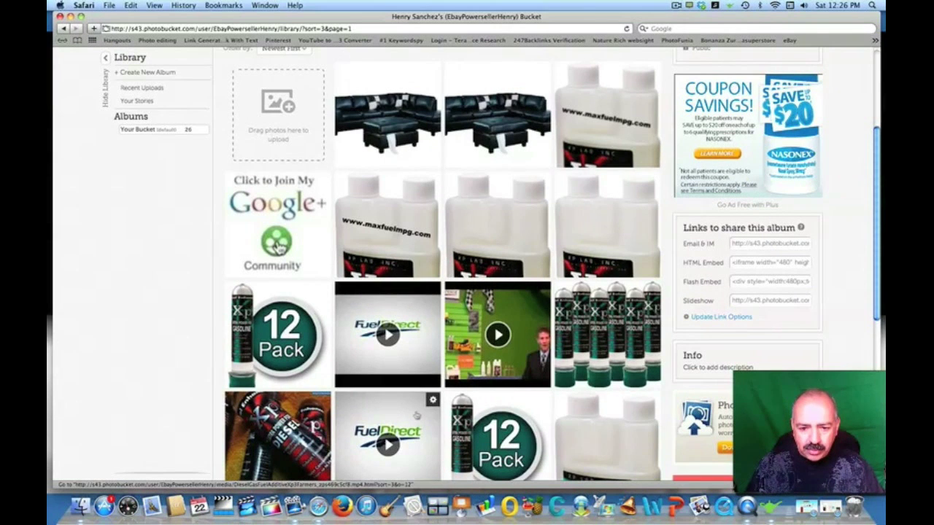
left_click_drag(877, 241, 880, 131)
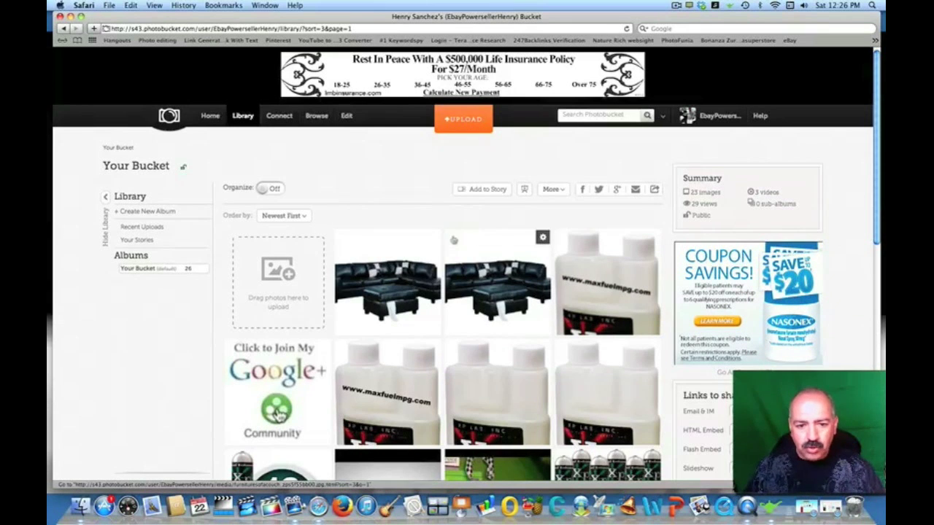
Turn on Easy Linking Mode in Settings > Albums so direct links show, and save
left_click(715, 117)
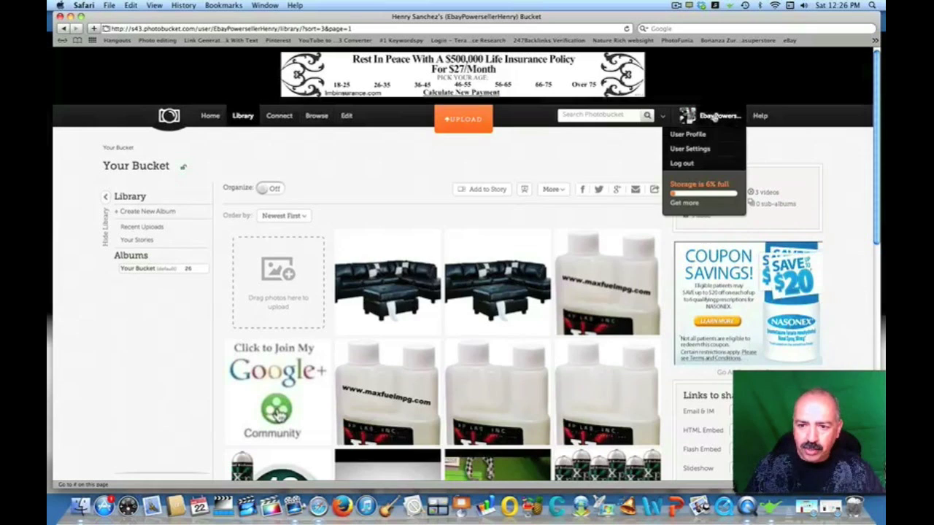
left_click(684, 149)
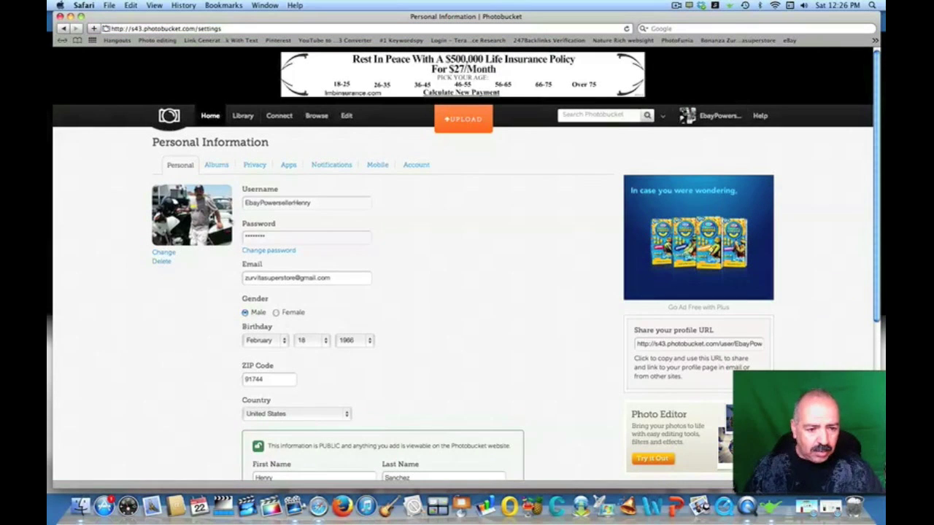
left_click(217, 166)
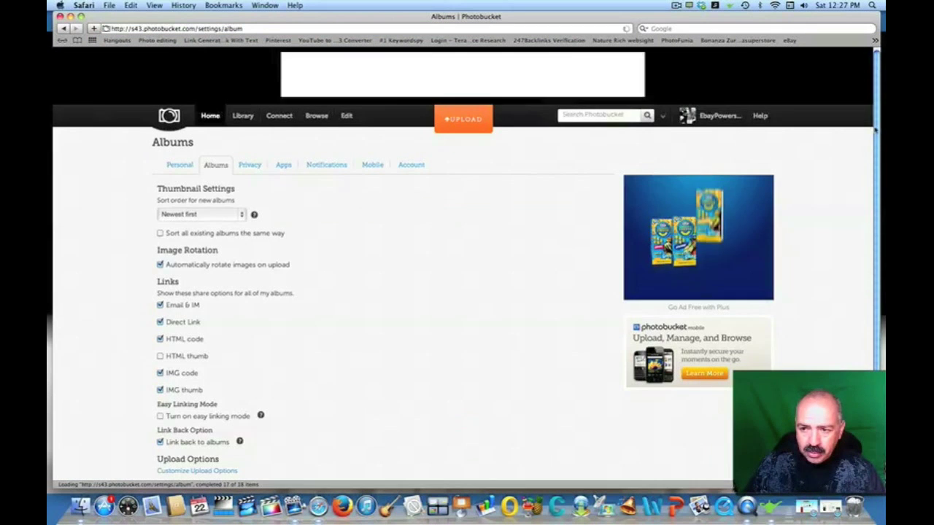
scroll(874, 146, "down", 3)
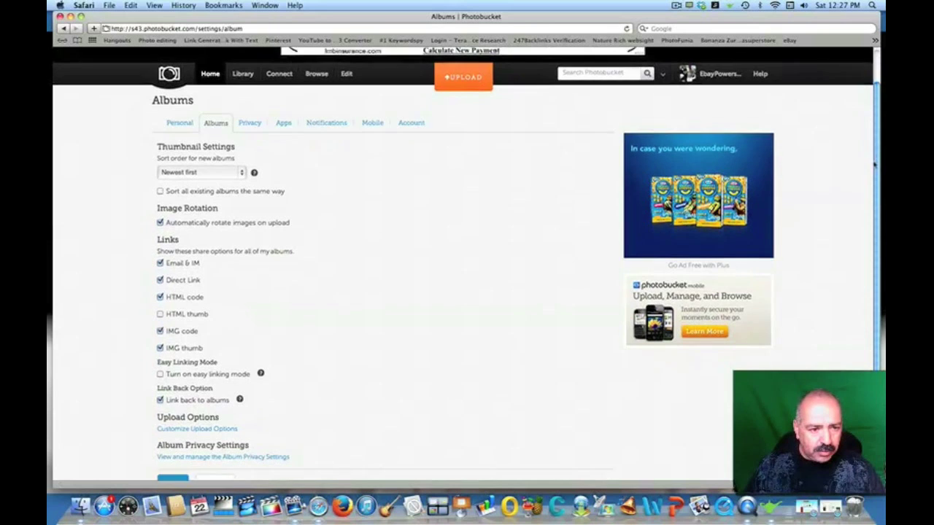
scroll(873, 172, "down", 2)
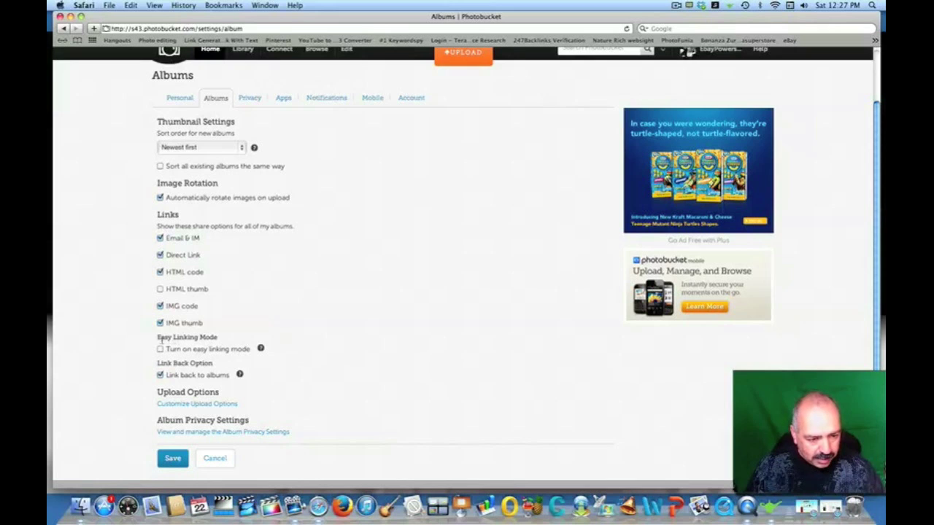
triple_click(209, 342)
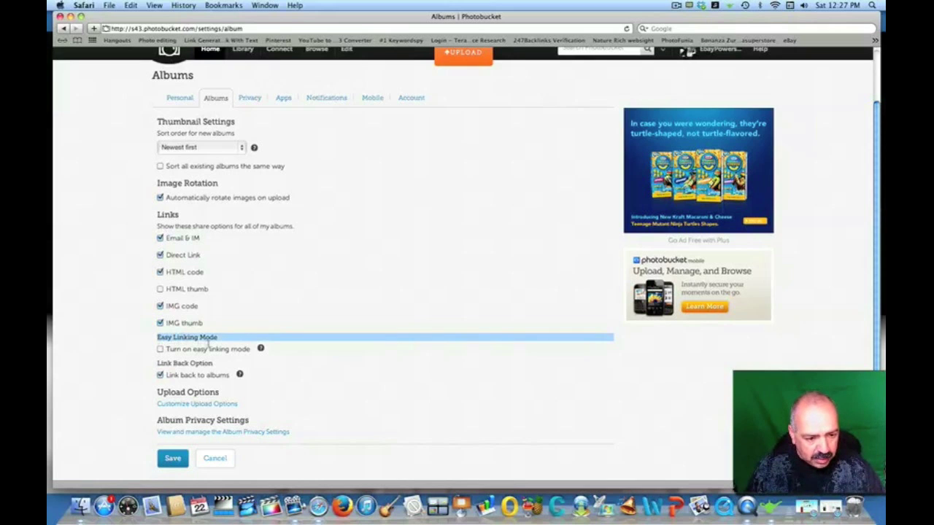
left_click(206, 347)
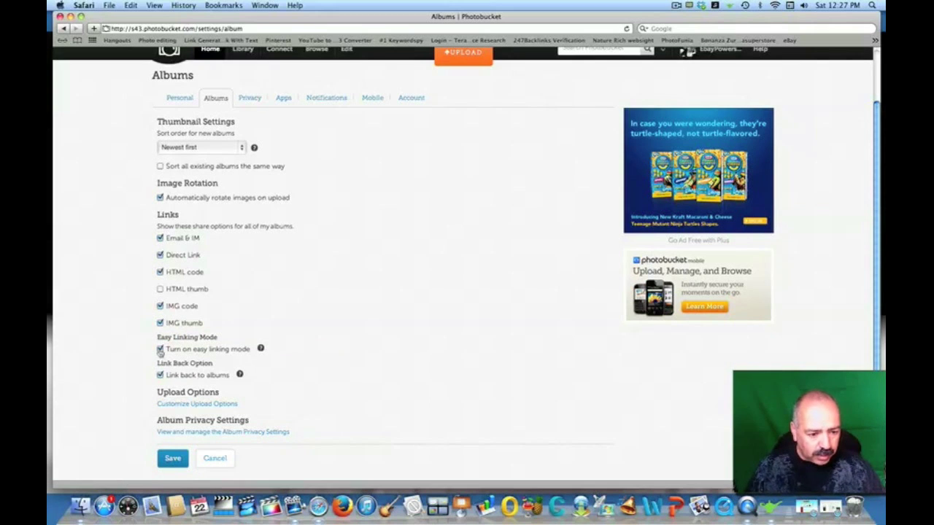
left_click(173, 460)
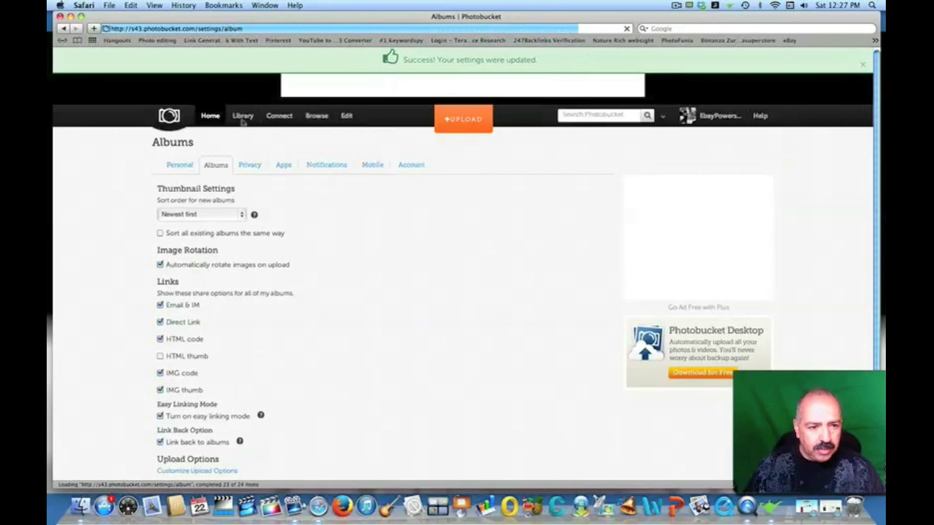
Copy the Xp3 bottle photo's Direct link URL from the Library grid
left_click(241, 116)
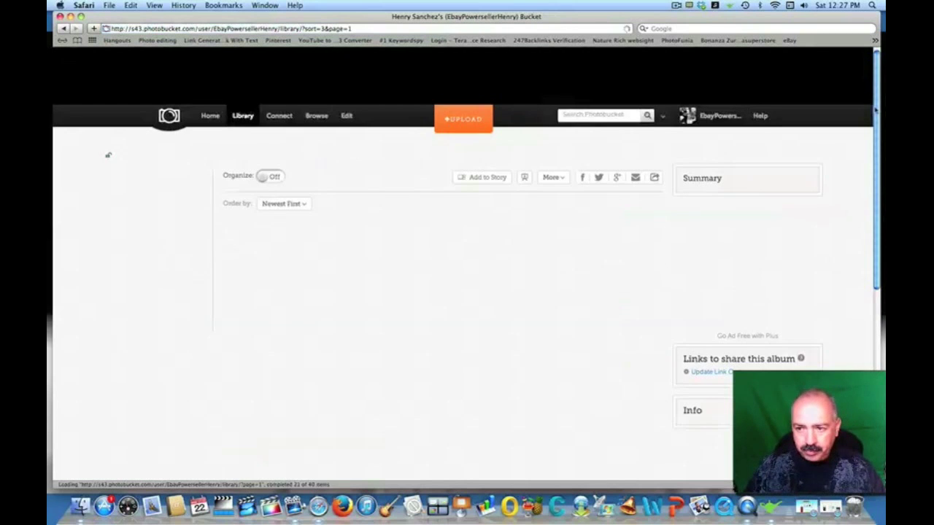
left_click_drag(879, 110, 870, 165)
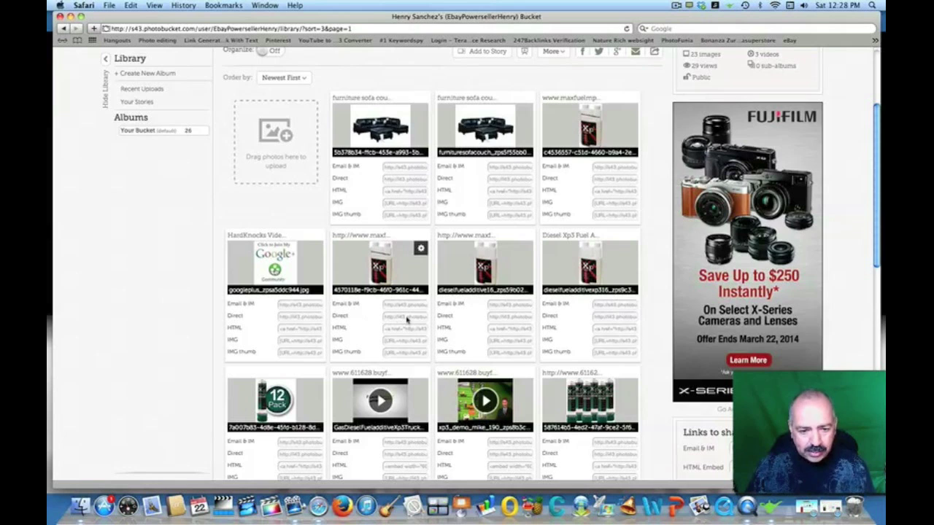
left_click(406, 319)
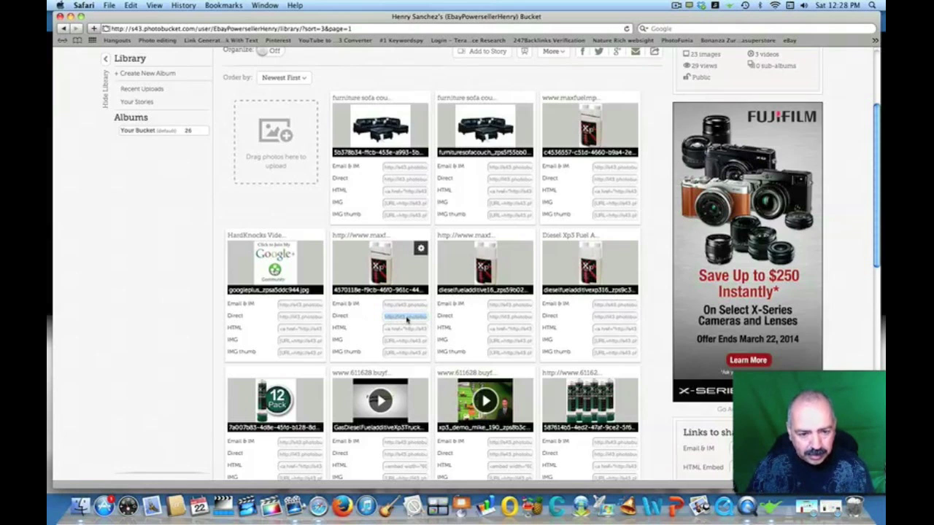
right_click(407, 319)
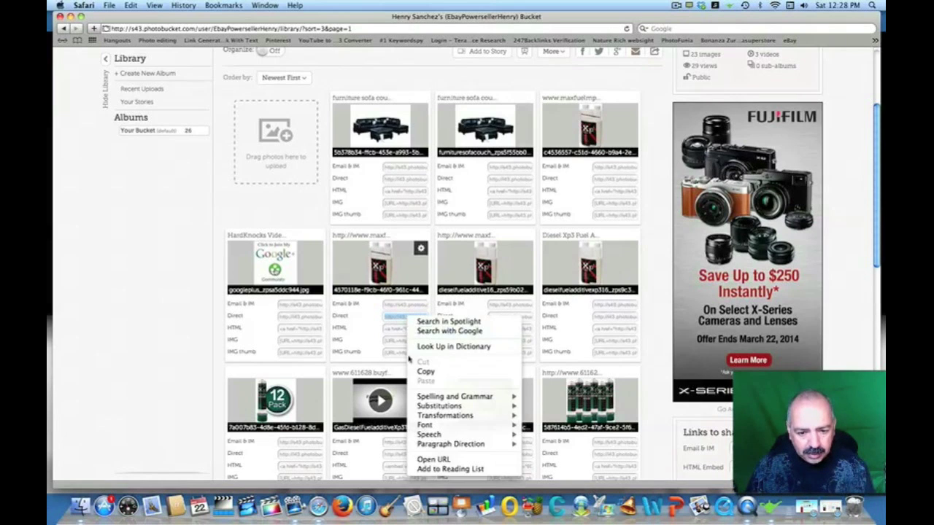
left_click(426, 374)
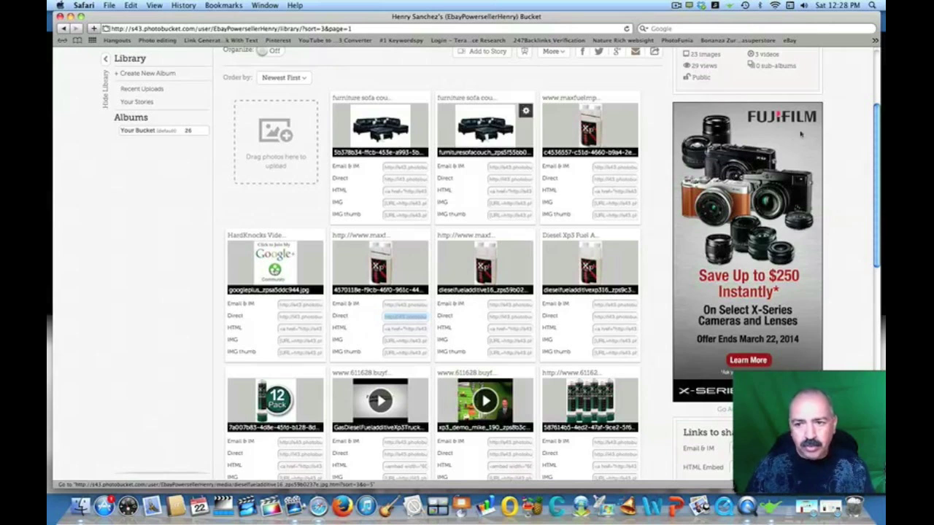
Switch from Photobucket back to the MySpaceGens Link Generator window and scroll to its form
left_click(70, 16)
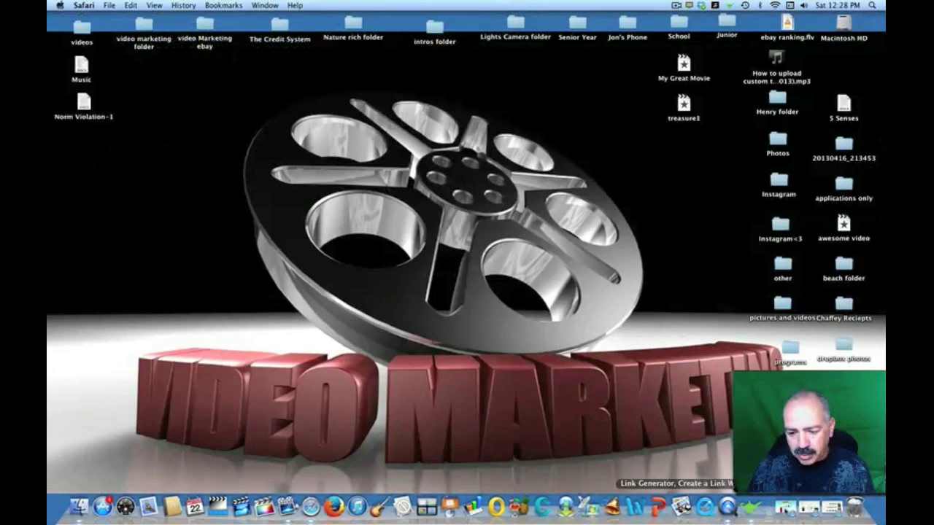
left_click(787, 508)
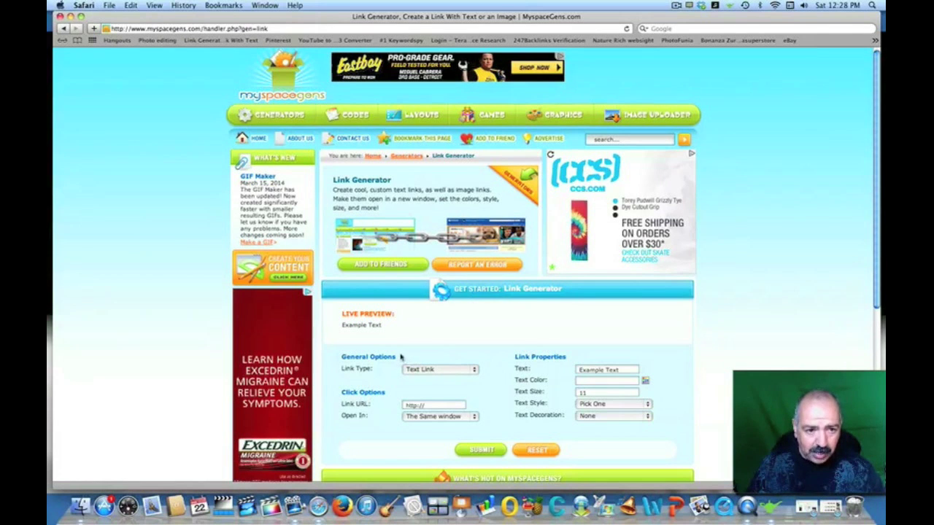
mouse_move(272, 118)
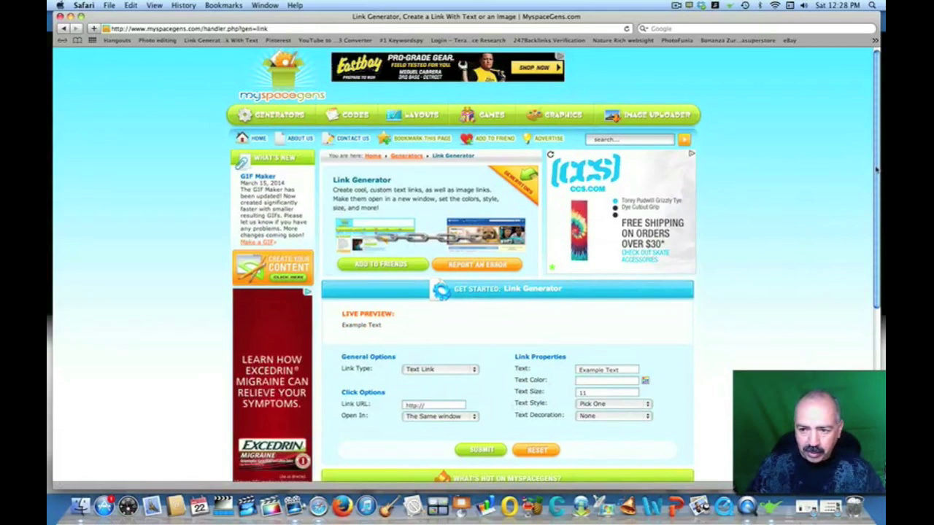
left_click_drag(876, 168, 870, 229)
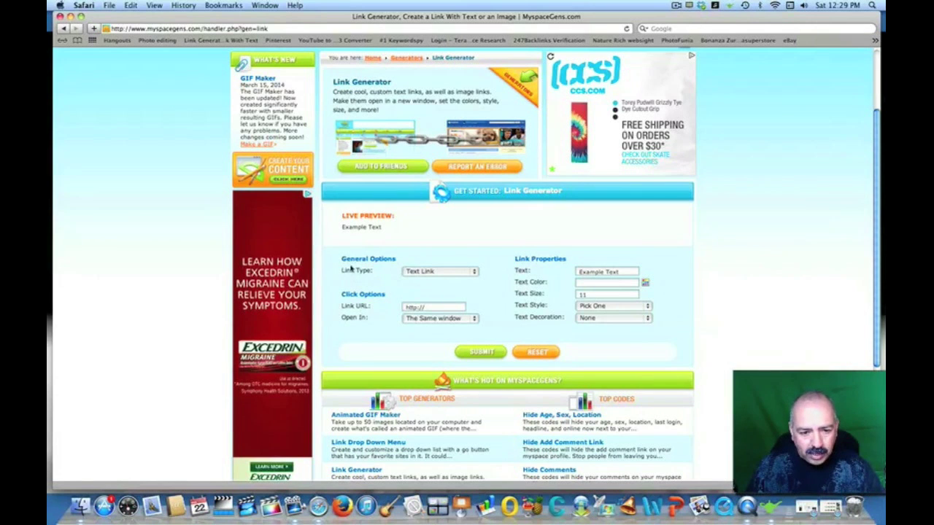
Choose Image Link, paste the Photobucket direct URL as Image URL, and open in The Same window
left_click(474, 272)
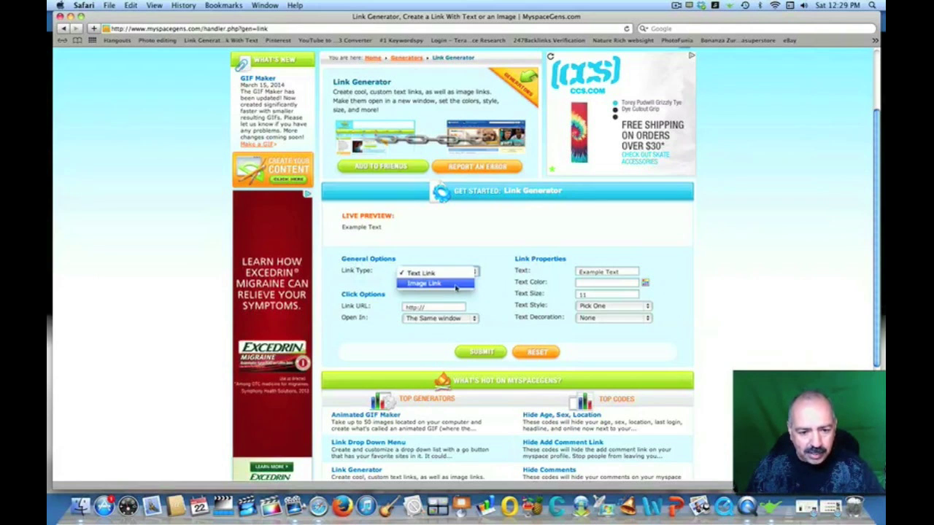
left_click(453, 284)
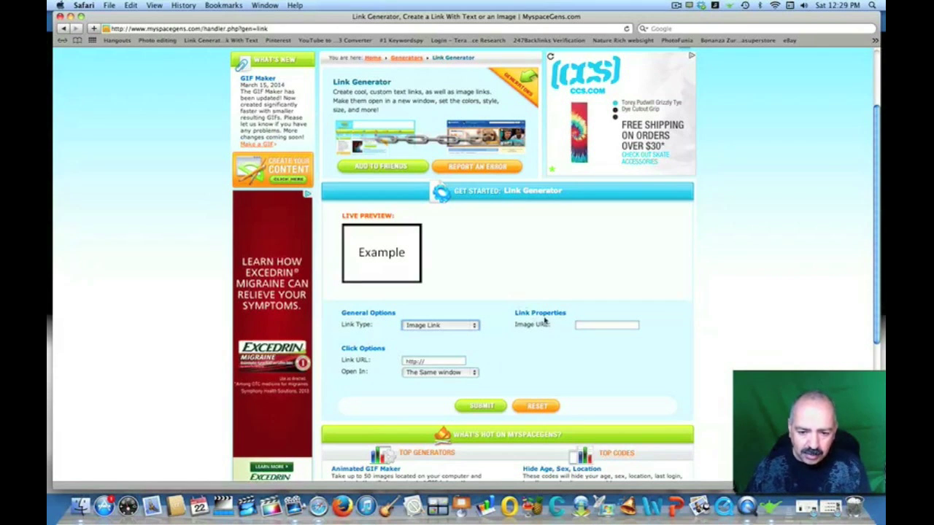
right_click(582, 326)
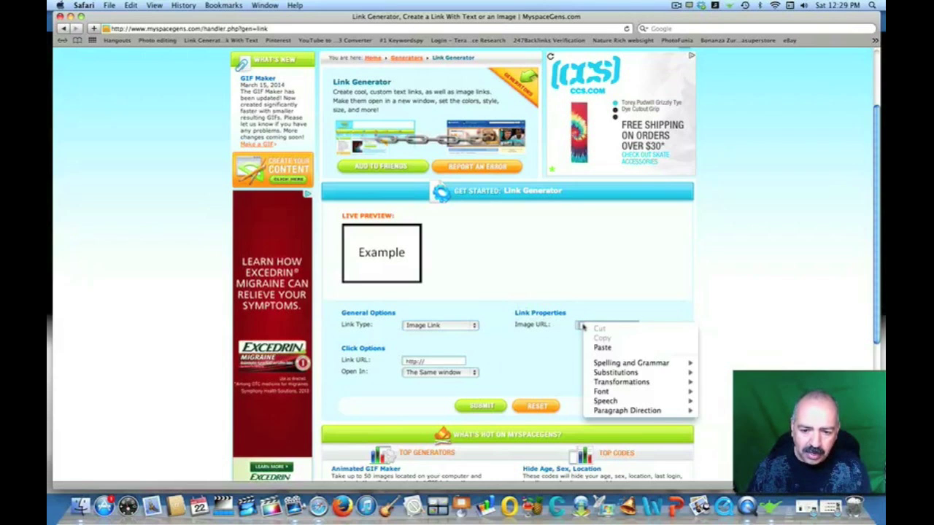
left_click(603, 348)
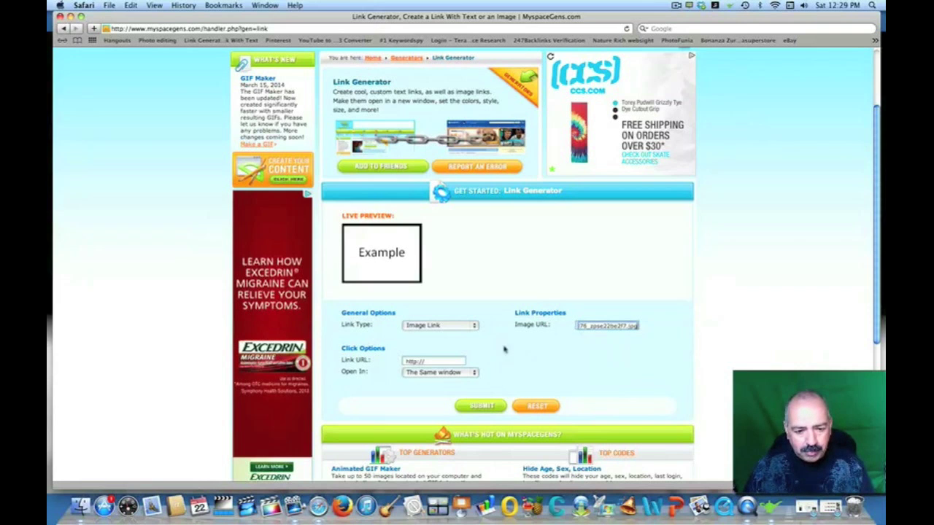
left_click(474, 374)
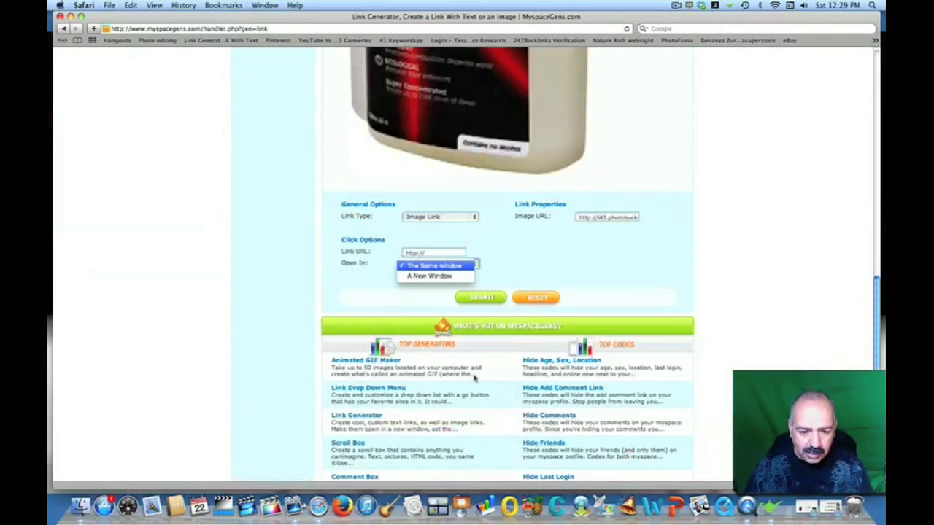
left_click(879, 313)
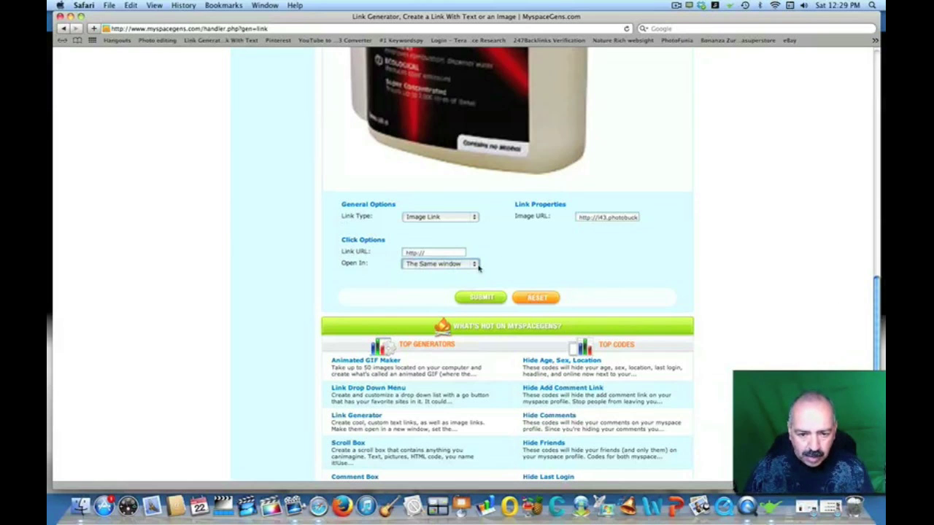